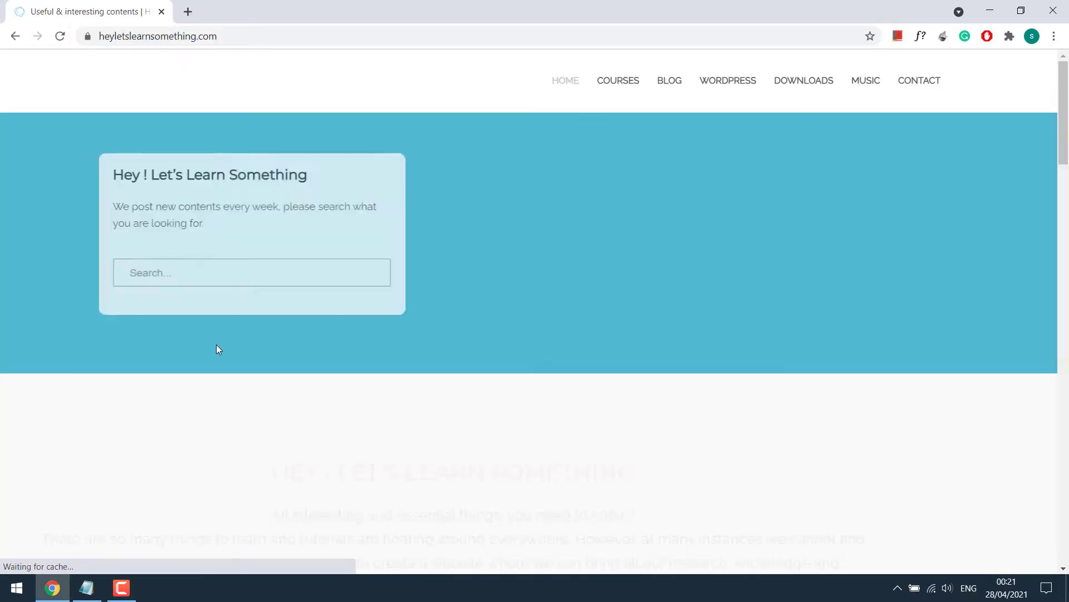
{"action": "right_click", "coordinate": [510, 199]}
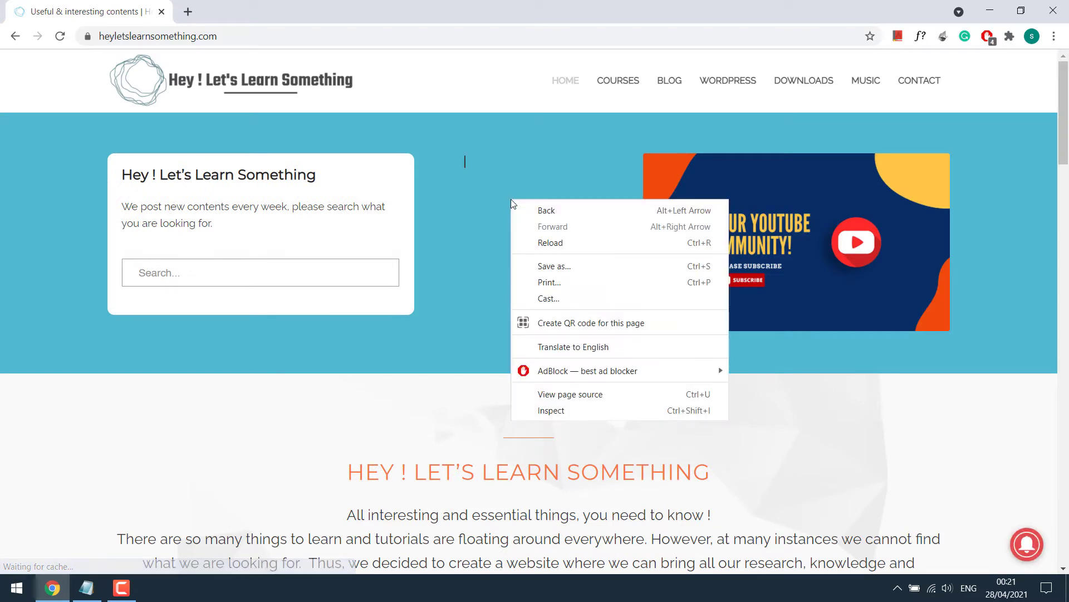
{"action": "left_click", "coordinate": [579, 411]}
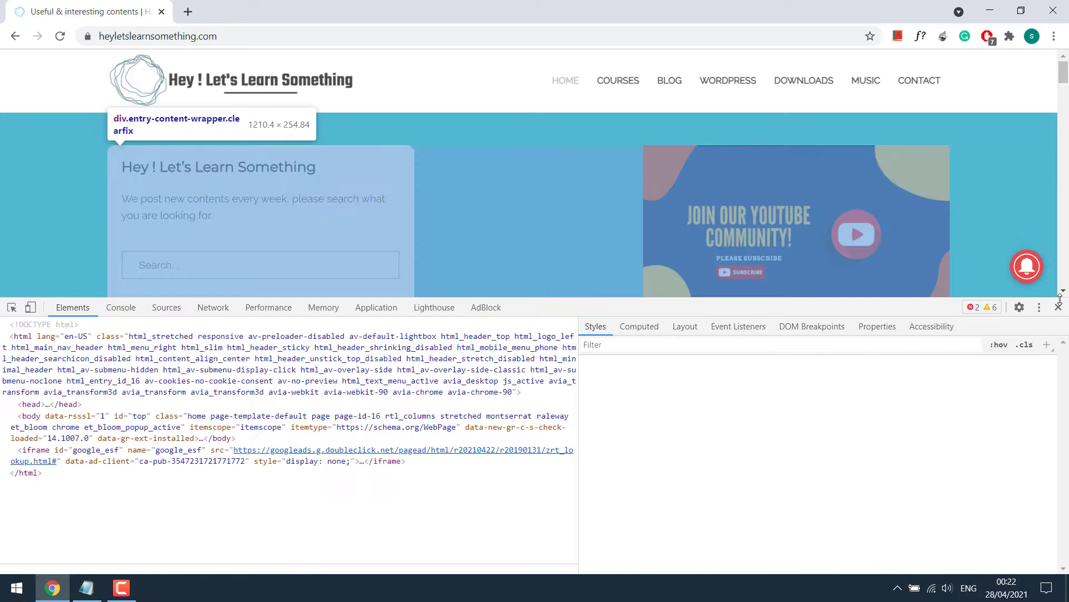
{"action": "left_click", "coordinate": [1063, 308]}
{"action": "scroll", "coordinate": [620, 442], "scroll_direction": "down", "scroll_amount": 2}
{"action": "left_click_drag", "start_coordinate": [715, 334], "coordinate": [358, 325]}
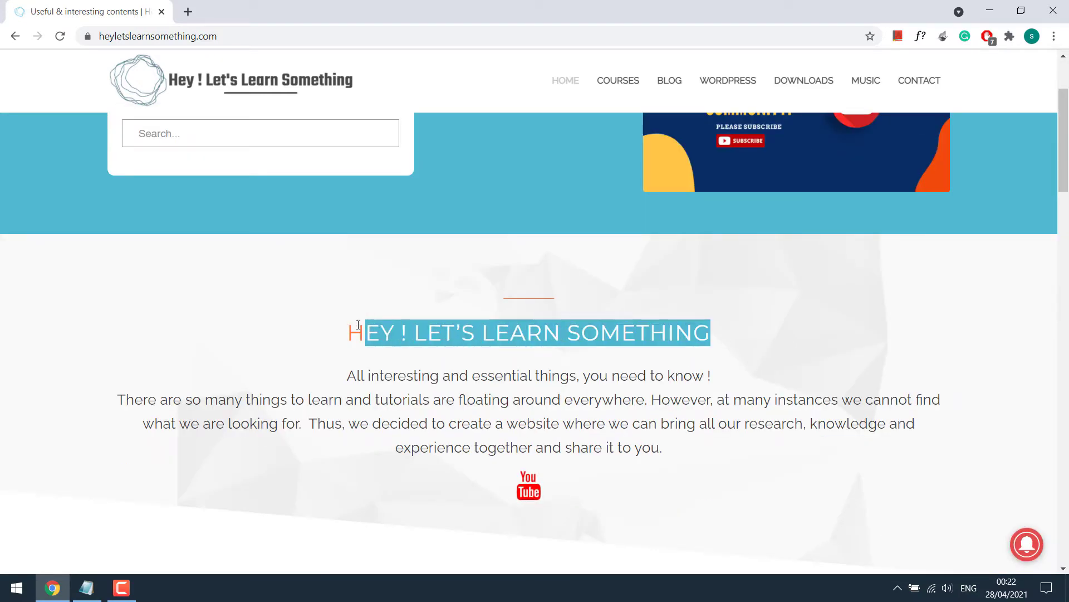
{"action": "right_click", "coordinate": [383, 333]}
{"action": "key", "text": "Escape"}
{"action": "left_click", "coordinate": [383, 333]}
{"action": "scroll", "coordinate": [676, 377], "scroll_direction": "up", "scroll_amount": 2}
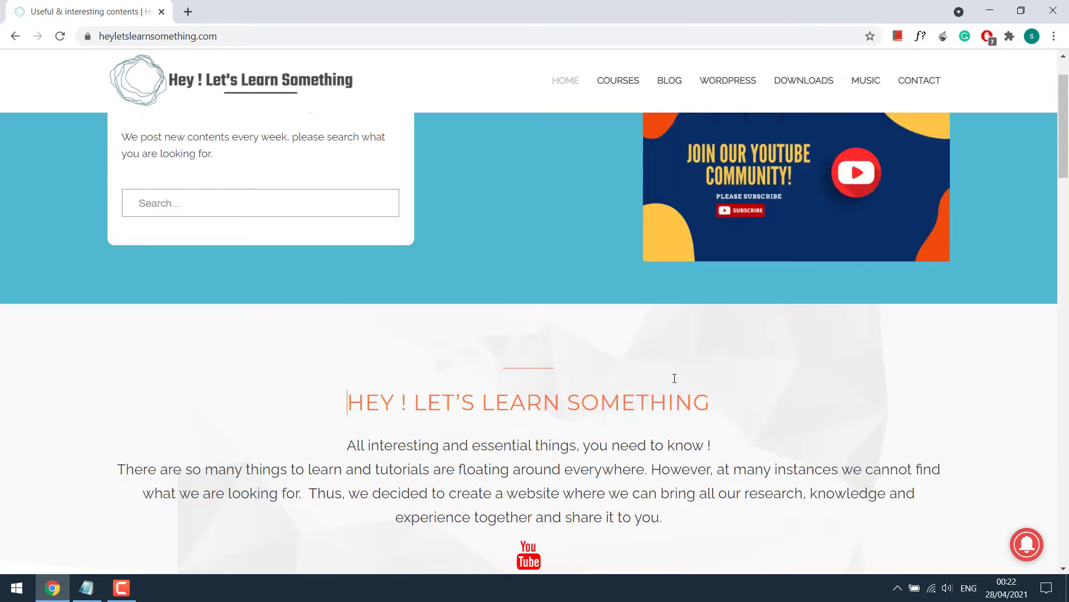
{"action": "right_click", "coordinate": [746, 211]}
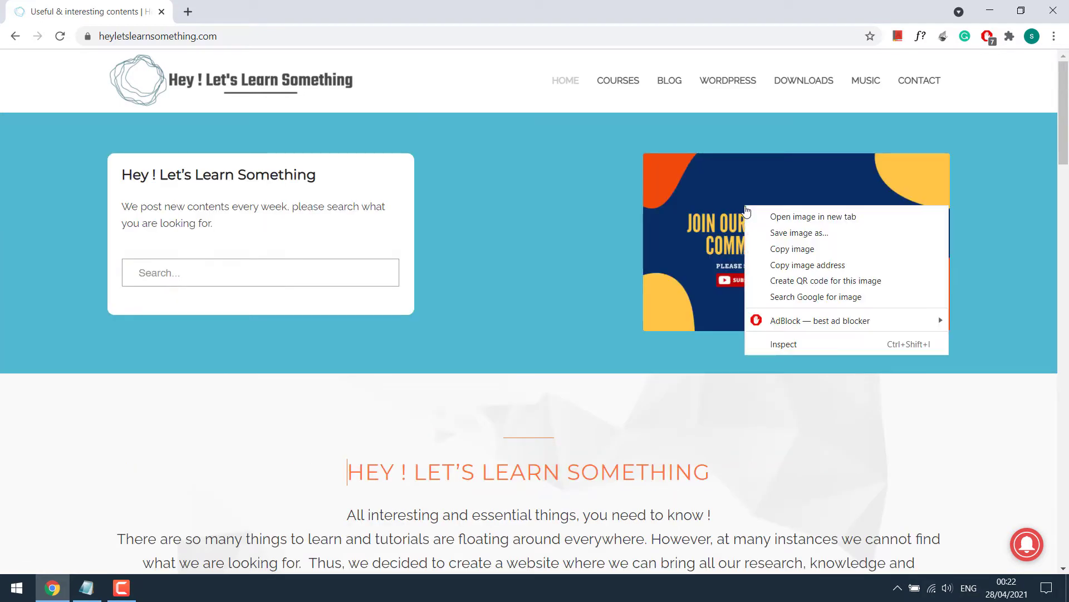
{"action": "left_click", "coordinate": [774, 234]}
{"action": "left_click", "coordinate": [799, 551]}
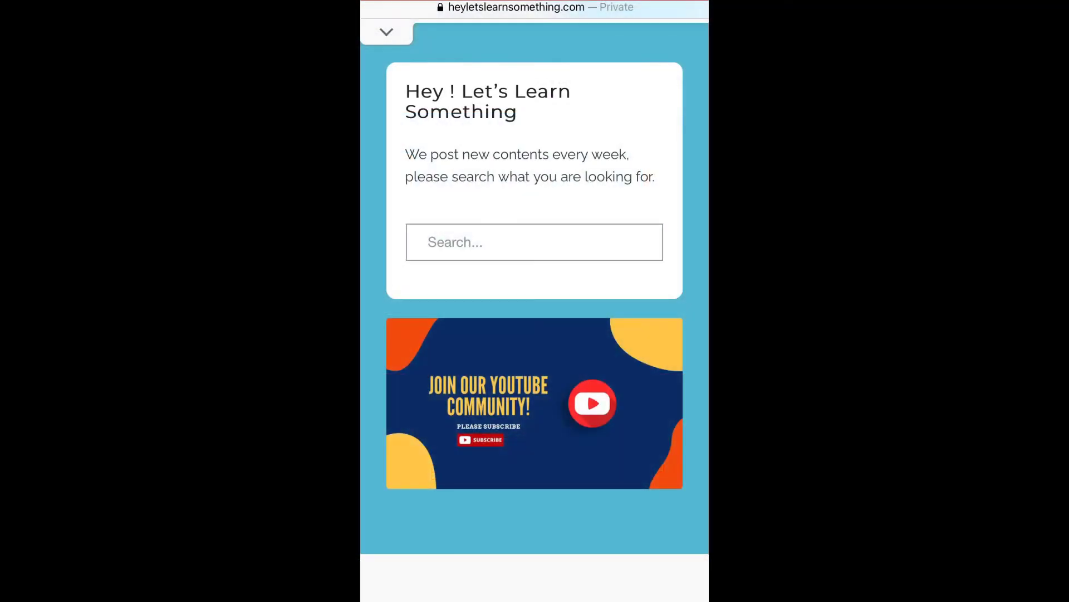
{"action": "right_click", "coordinate": [535, 403]}
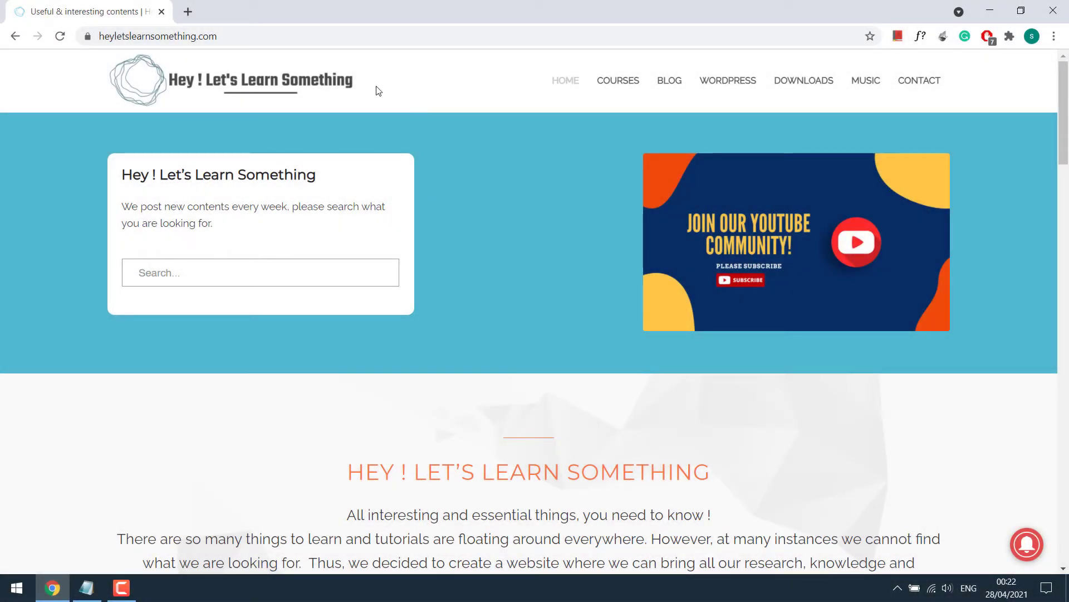
Step: Go to the site's wp-admin login page and sign in with the admin username and password
{"action": "left_click", "coordinate": [396, 36]}
{"action": "left_click", "coordinate": [400, 36]}
{"action": "type", "text": "wp-admin"}
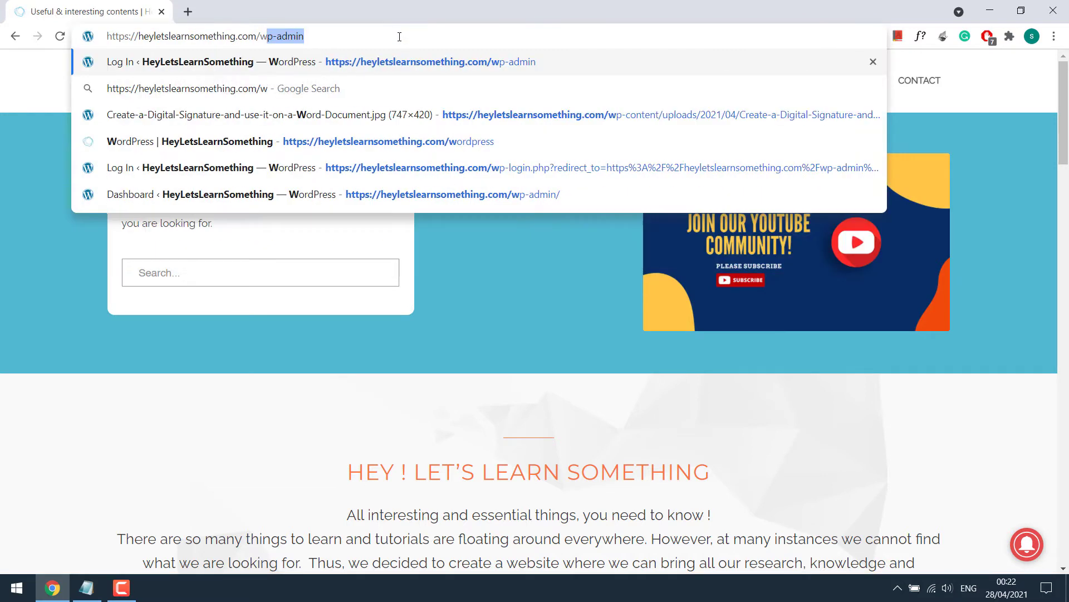
{"action": "key", "text": "Return"}
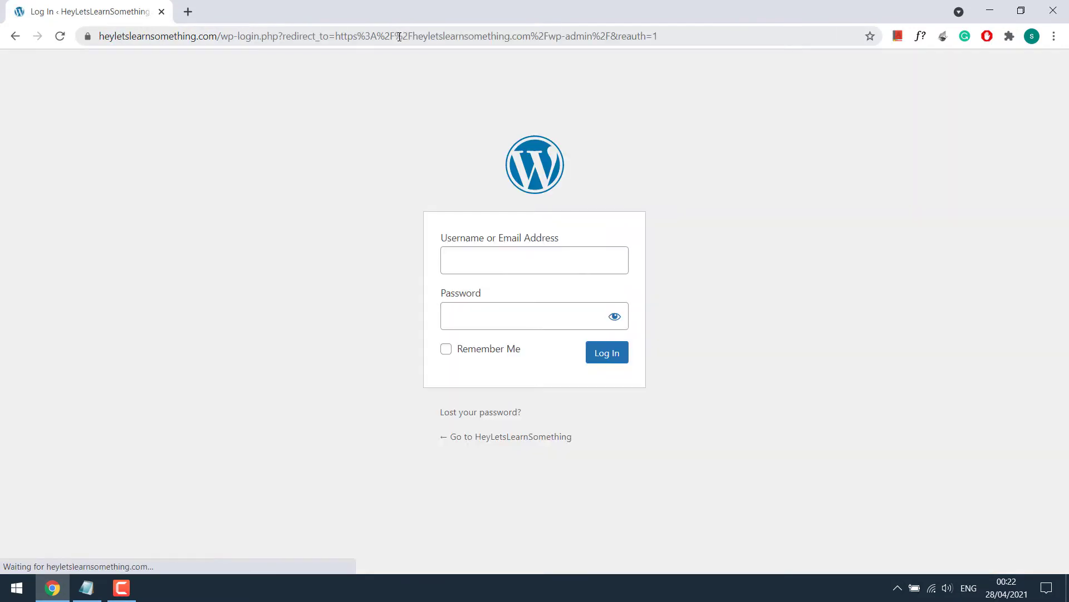
{"action": "type", "text": "demo"}
{"action": "key", "text": "Tab"}
{"action": "type", "text": "demo************"}
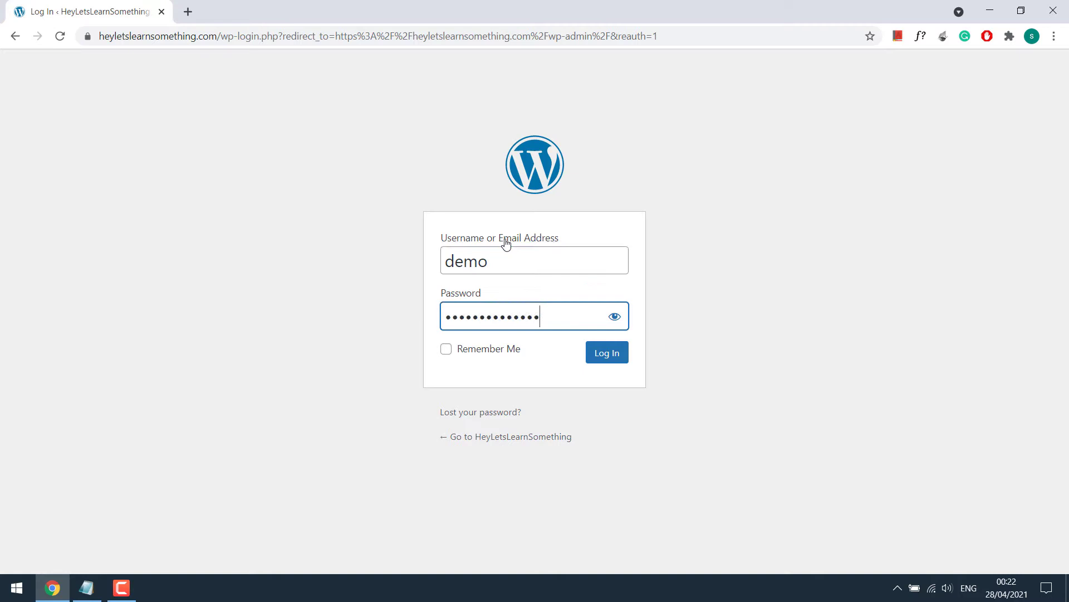
{"action": "key", "text": "Return"}
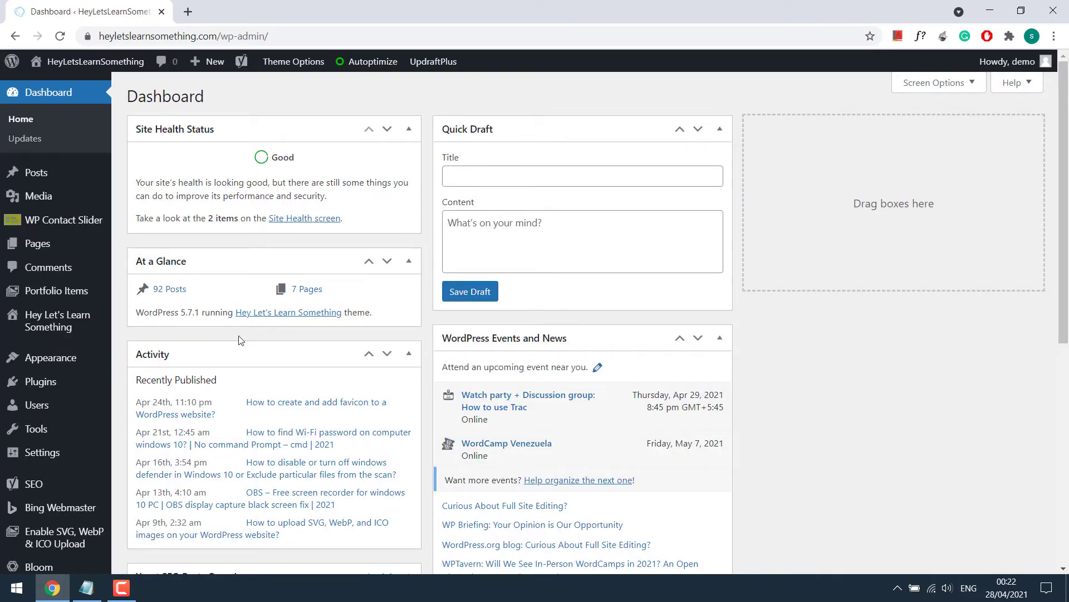
Step: Open functions.php in the Theme Editor and place the cursor on an empty line at its end
{"action": "mouse_move", "coordinate": [61, 359]}
{"action": "left_click", "coordinate": [151, 438]}
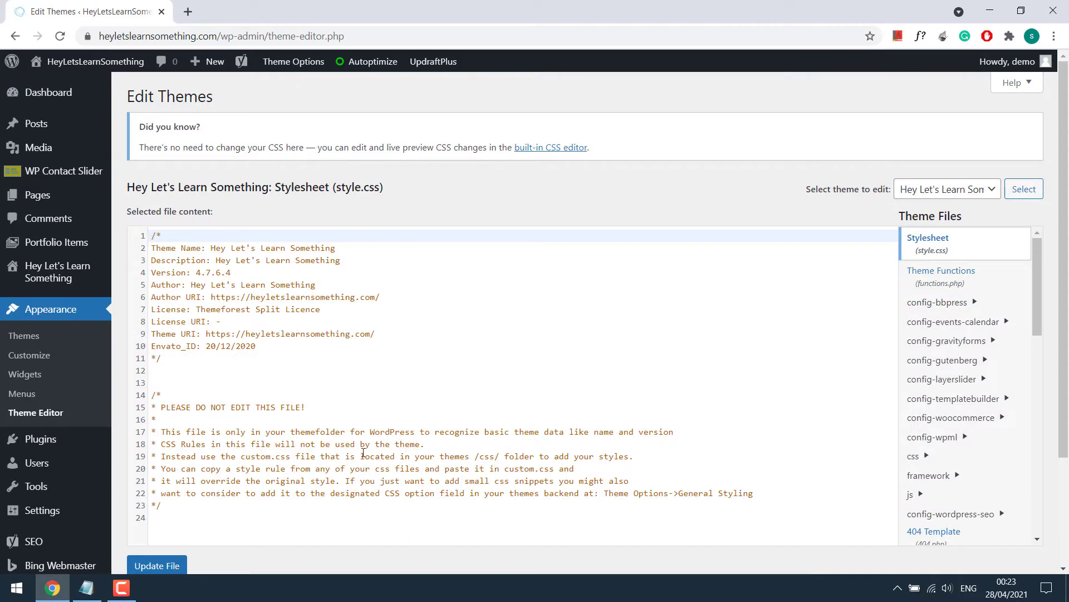
{"action": "left_click", "coordinate": [937, 275]}
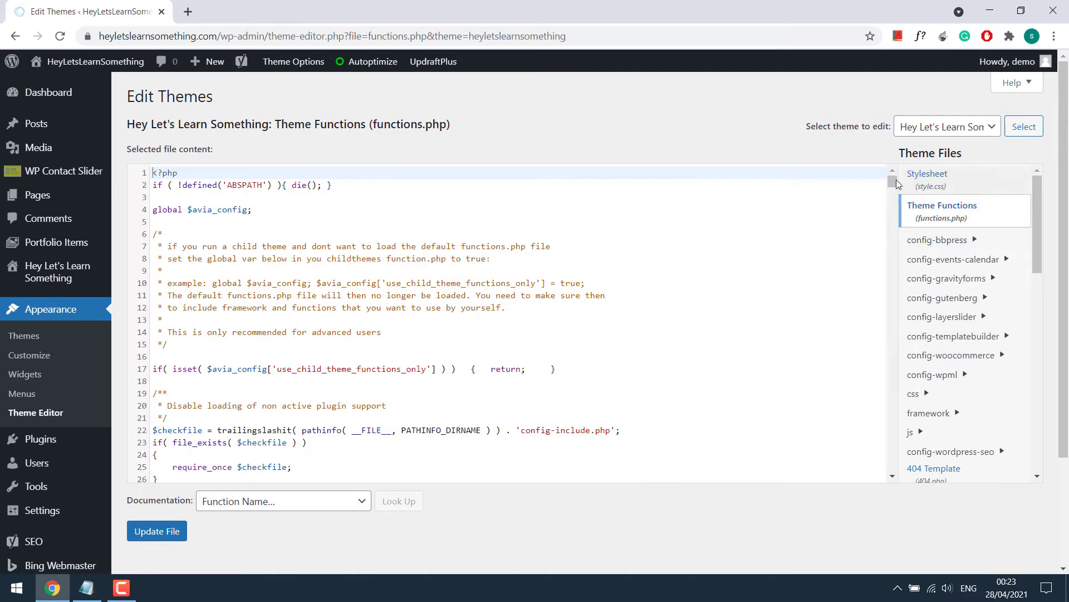
{"action": "scroll", "coordinate": [897, 184], "scroll_direction": "down", "scroll_amount": 20}
{"action": "left_click", "coordinate": [182, 337]}
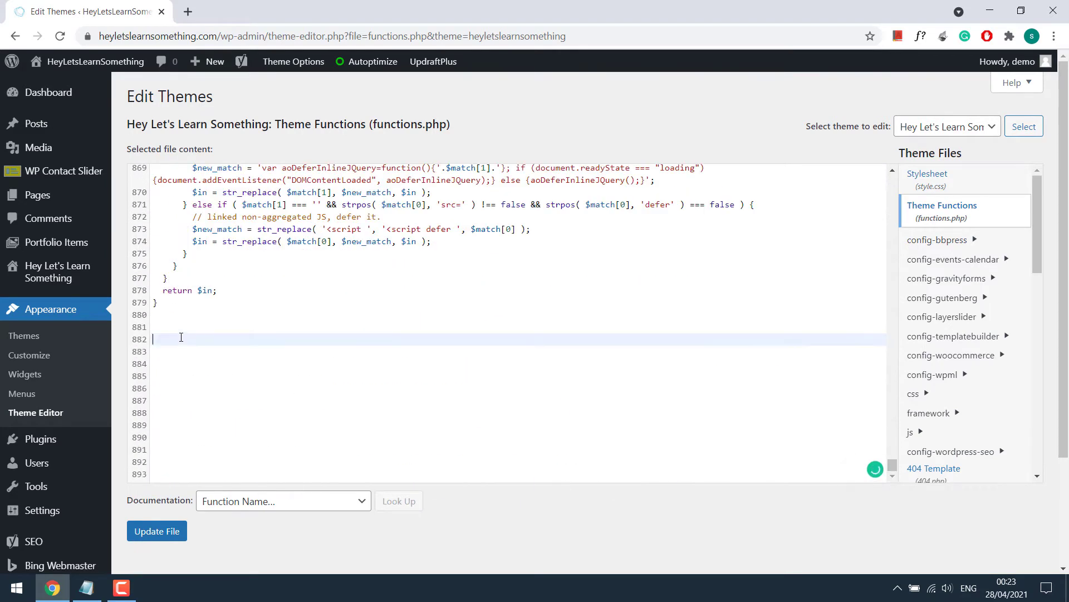
Step: Copy the disable_right_click snippet from Notepad and paste it at line 881 of functions.php
{"action": "left_click", "coordinate": [86, 588]}
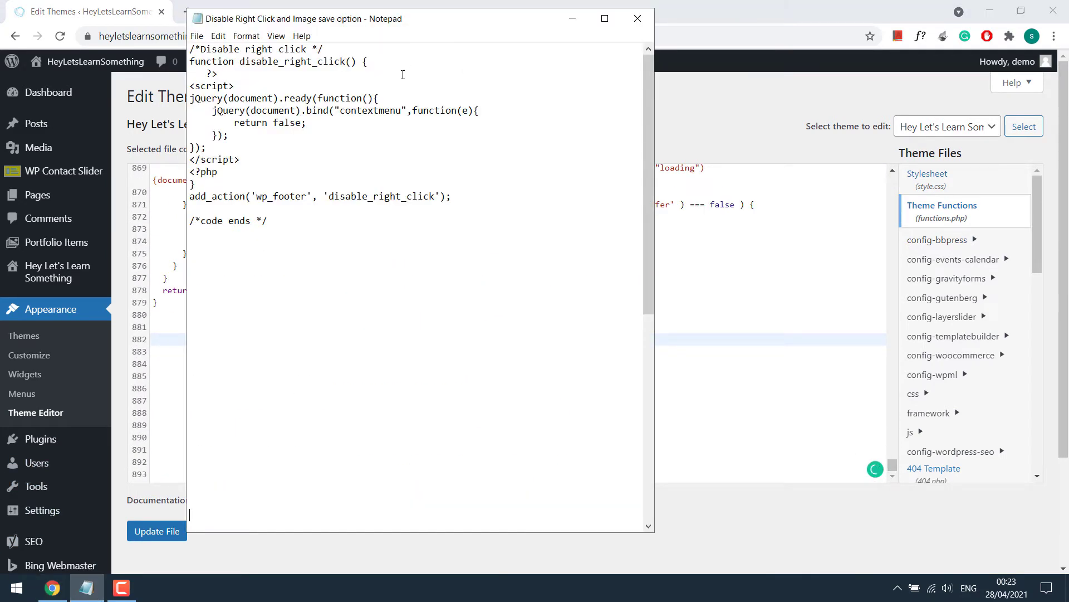
{"action": "left_click_drag", "start_coordinate": [270, 222], "coordinate": [190, 49]}
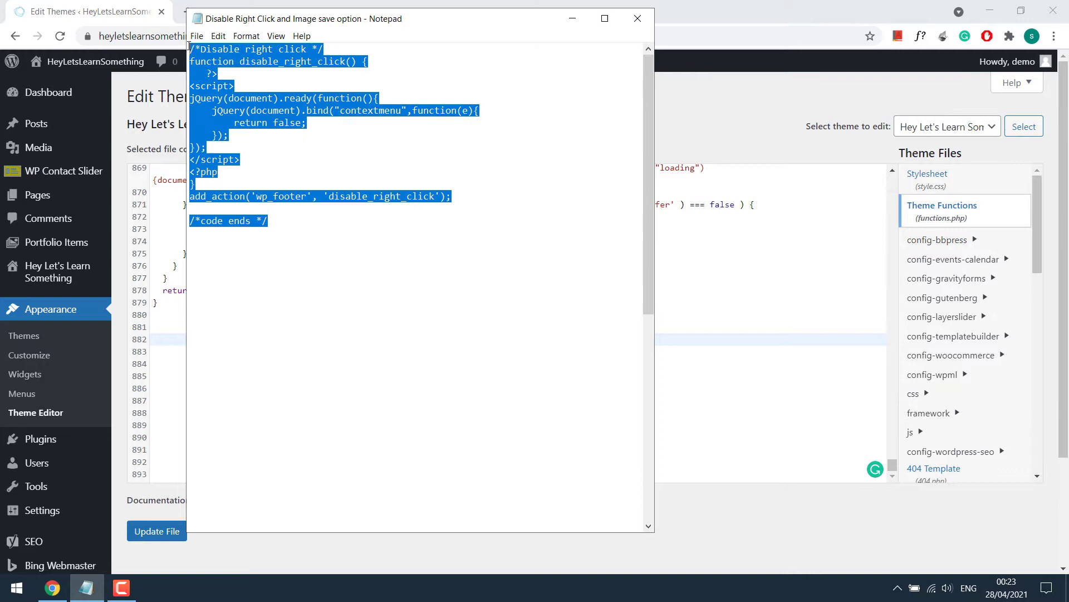
{"action": "right_click", "coordinate": [193, 50]}
{"action": "left_click", "coordinate": [221, 91]}
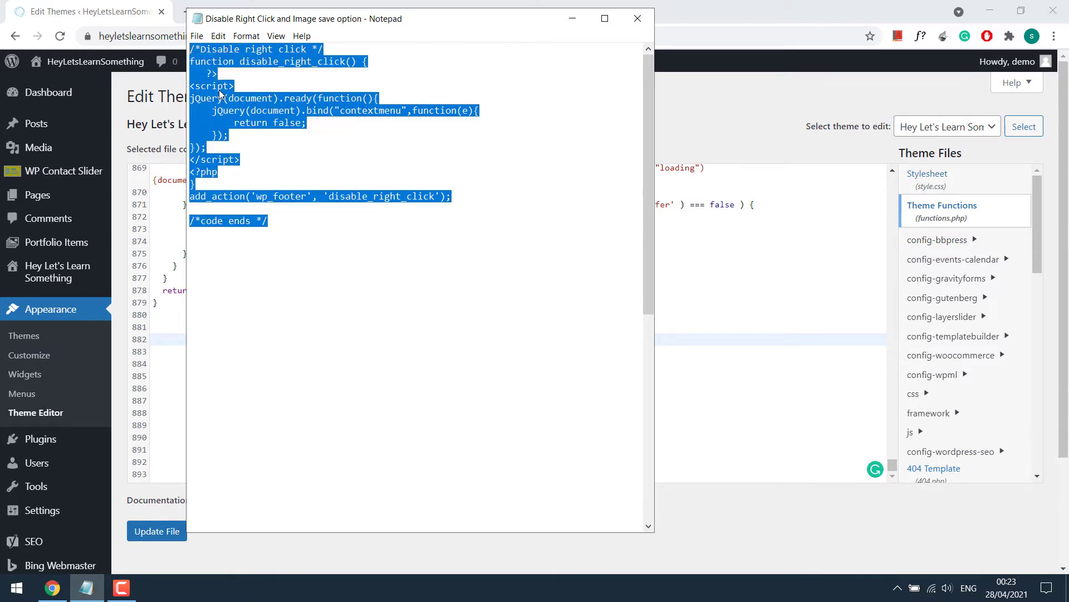
{"action": "left_click", "coordinate": [172, 327]}
{"action": "right_click", "coordinate": [160, 327]}
{"action": "left_click", "coordinate": [161, 328]}
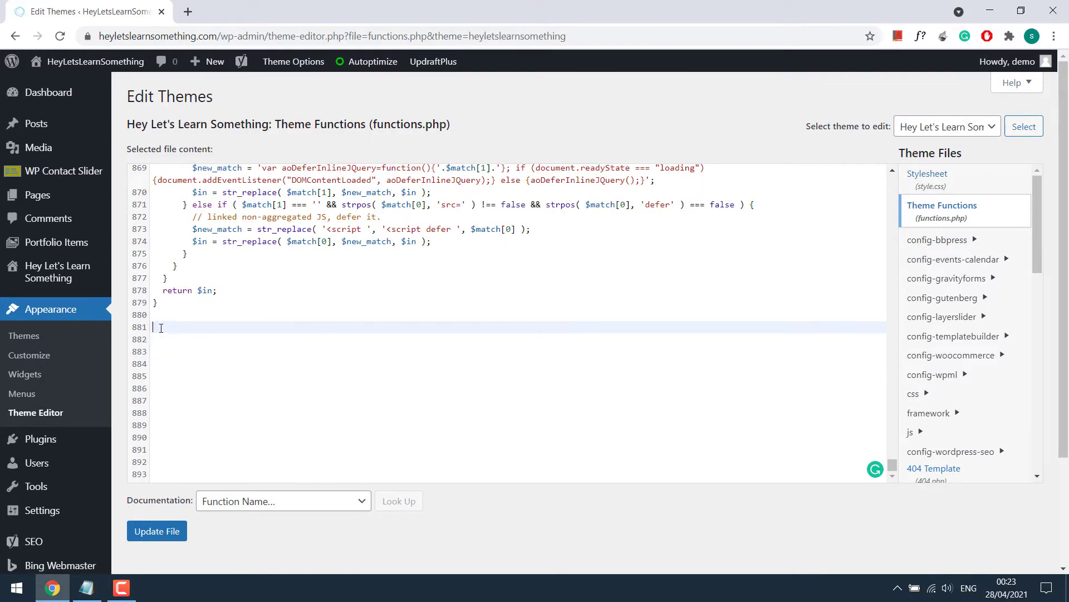
{"action": "right_click", "coordinate": [161, 327]}
{"action": "left_click", "coordinate": [206, 431]}
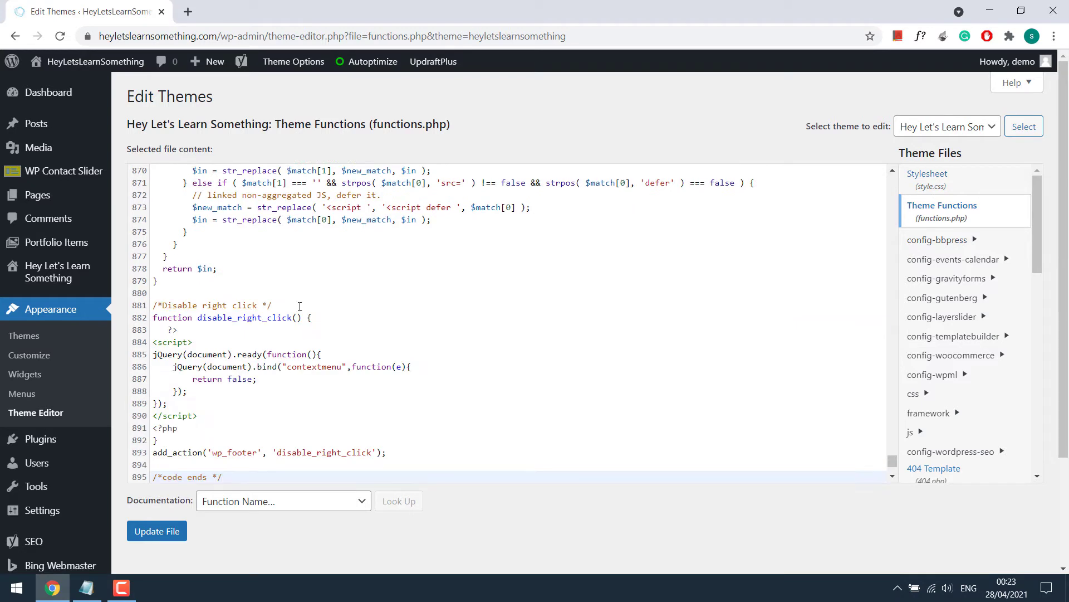
Step: Save functions.php with Update File and clear the Autoptimize cache
{"action": "left_click", "coordinate": [155, 531]}
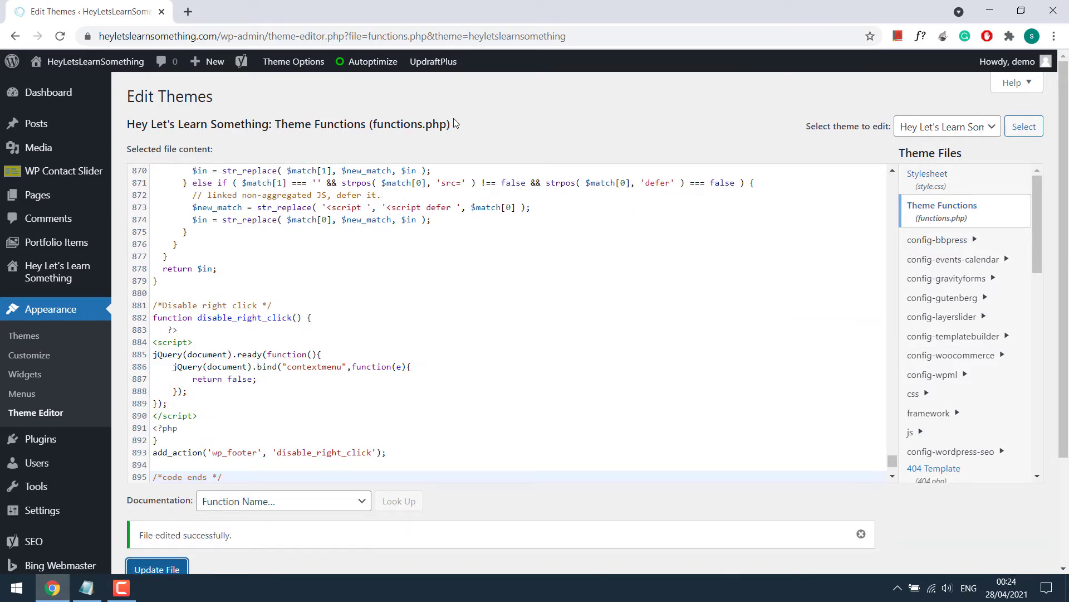
{"action": "mouse_move", "coordinate": [367, 61]}
{"action": "left_click", "coordinate": [379, 137]}
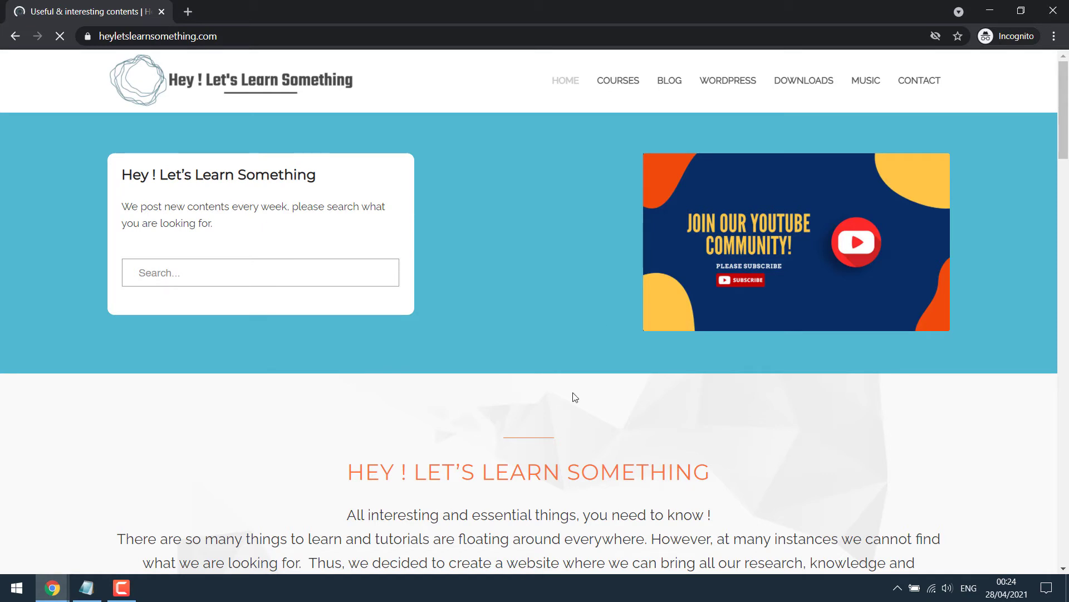
Step: Test selecting the homepage heading text in the incognito window, then minimize that window
{"action": "left_click_drag", "start_coordinate": [347, 472], "coordinate": [665, 466]}
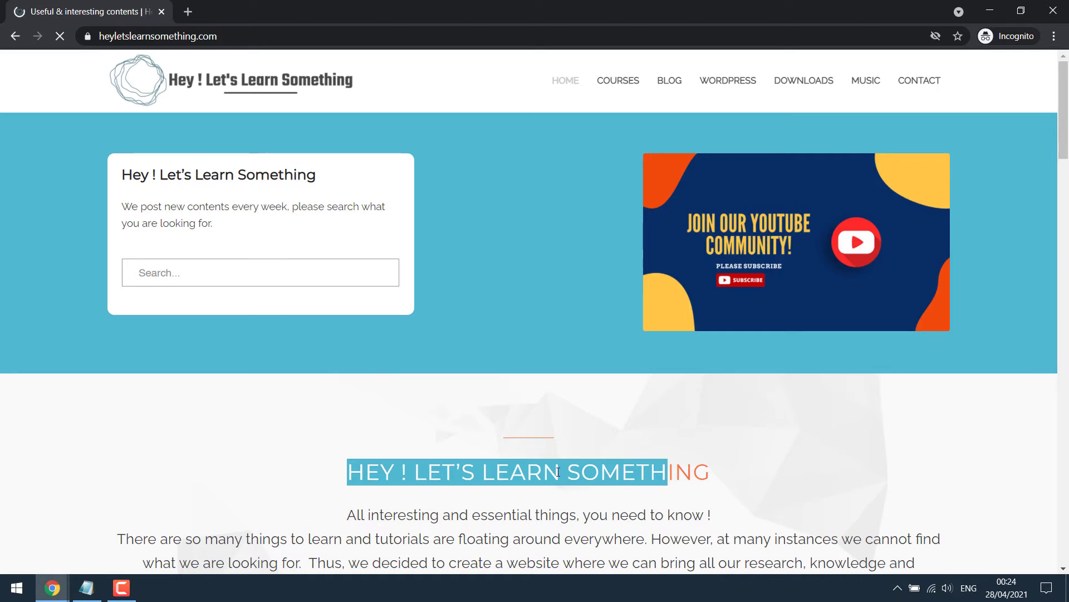
{"action": "left_click", "coordinate": [990, 11]}
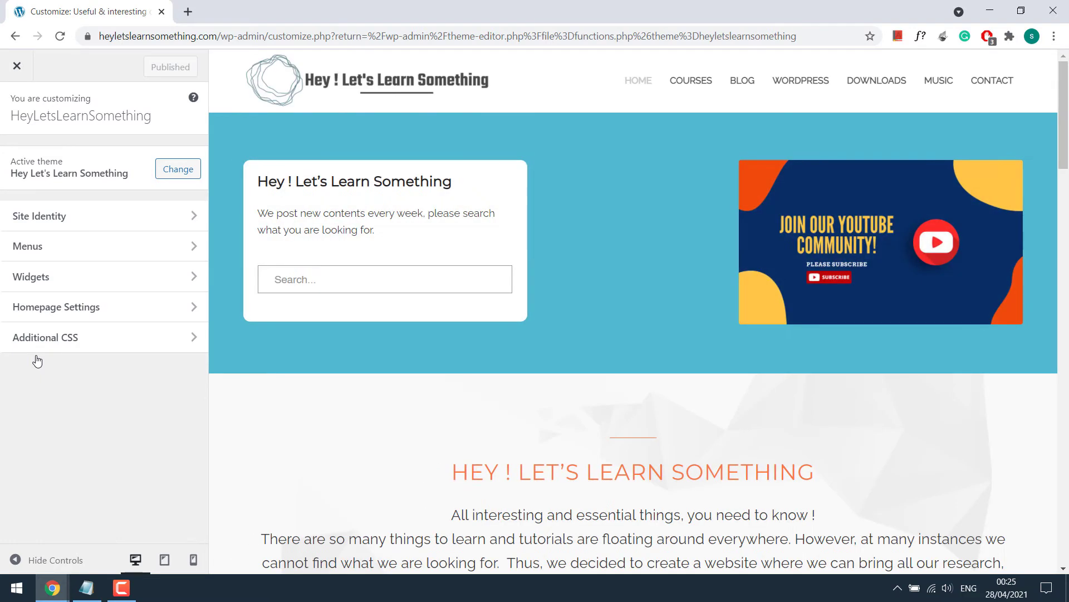
Step: Open the empty Additional CSS editor in the Customizer
{"action": "left_click", "coordinate": [80, 342]}
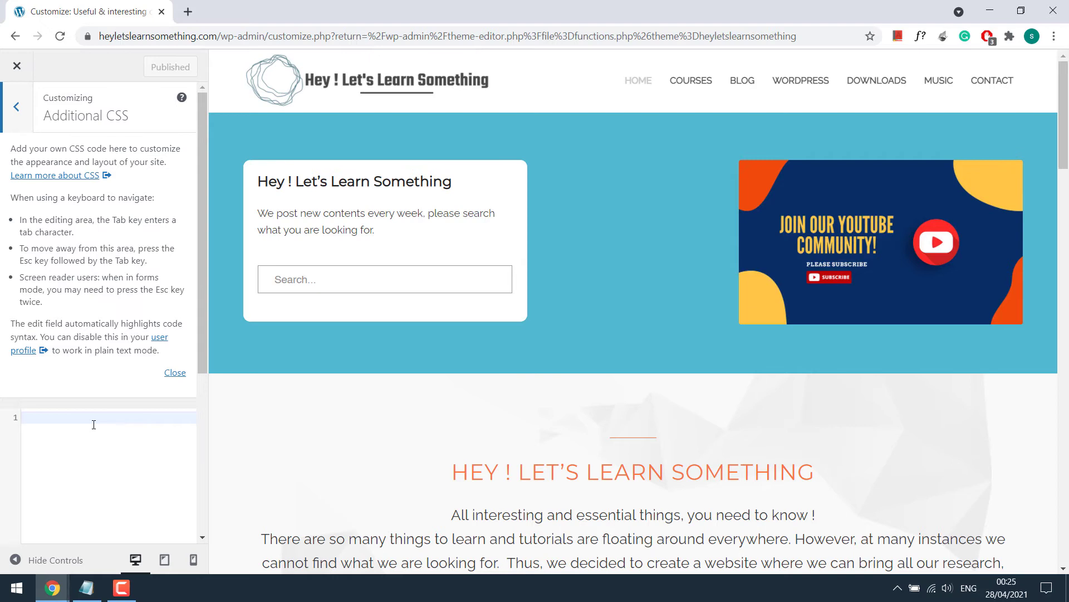
Step: Copy the body user-select: none CSS from Notepad into Additional CSS and publish it
{"action": "left_click", "coordinate": [86, 588]}
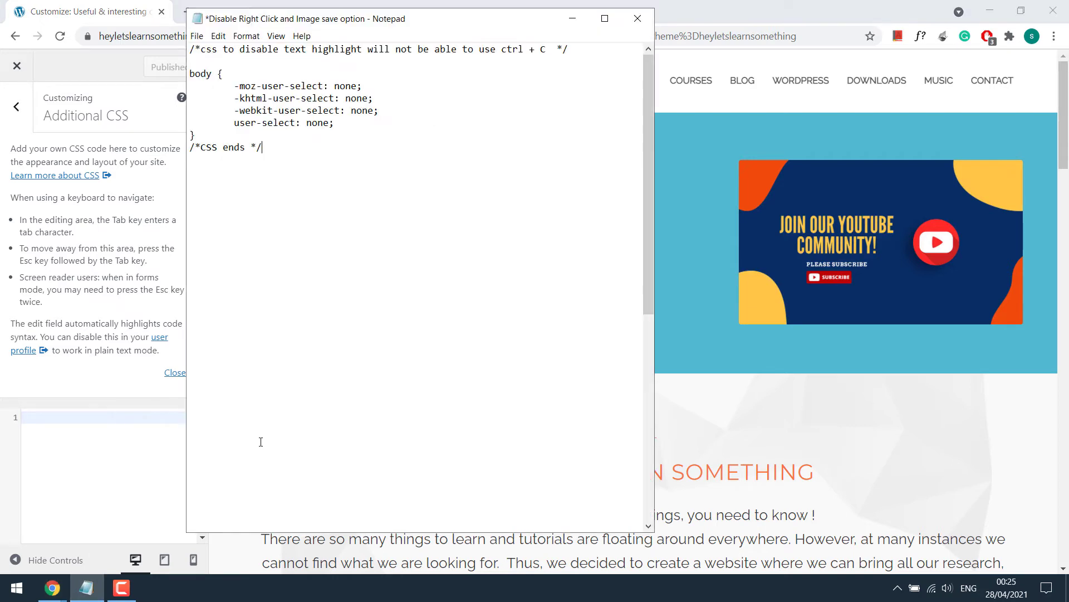
{"action": "left_click_drag", "start_coordinate": [330, 176], "coordinate": [205, 51]}
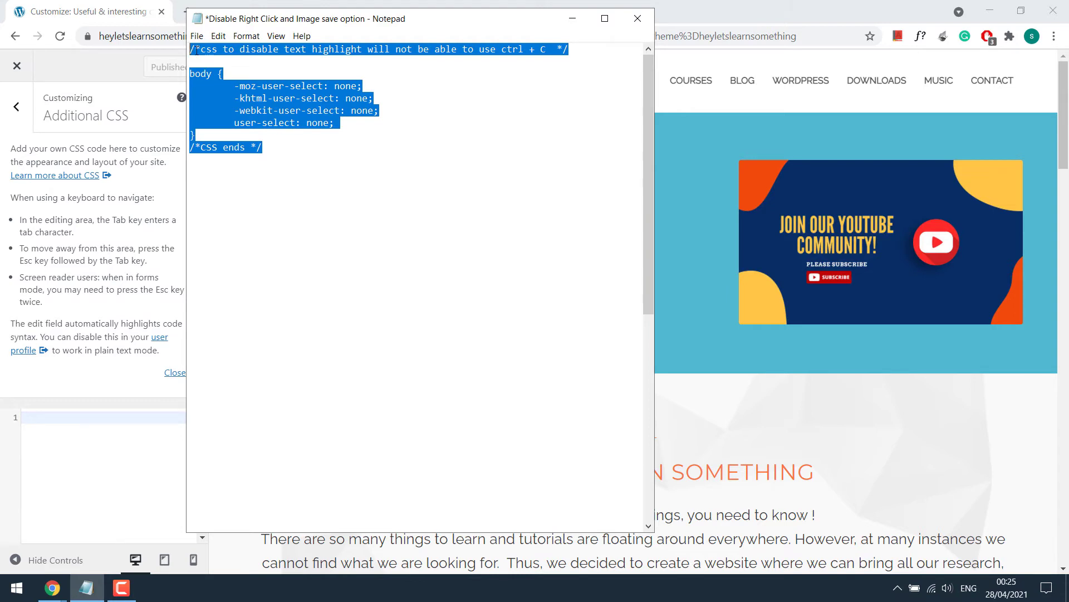
{"action": "right_click", "coordinate": [197, 51]}
{"action": "left_click", "coordinate": [211, 88]}
{"action": "left_click", "coordinate": [43, 419]}
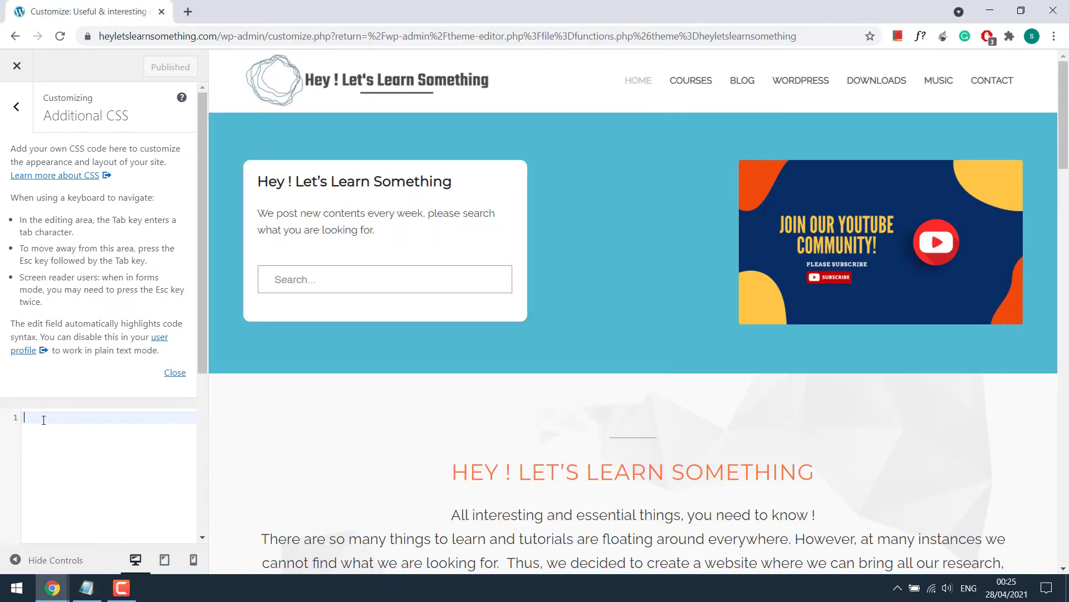
{"action": "right_click", "coordinate": [43, 419]}
{"action": "left_click", "coordinate": [89, 292]}
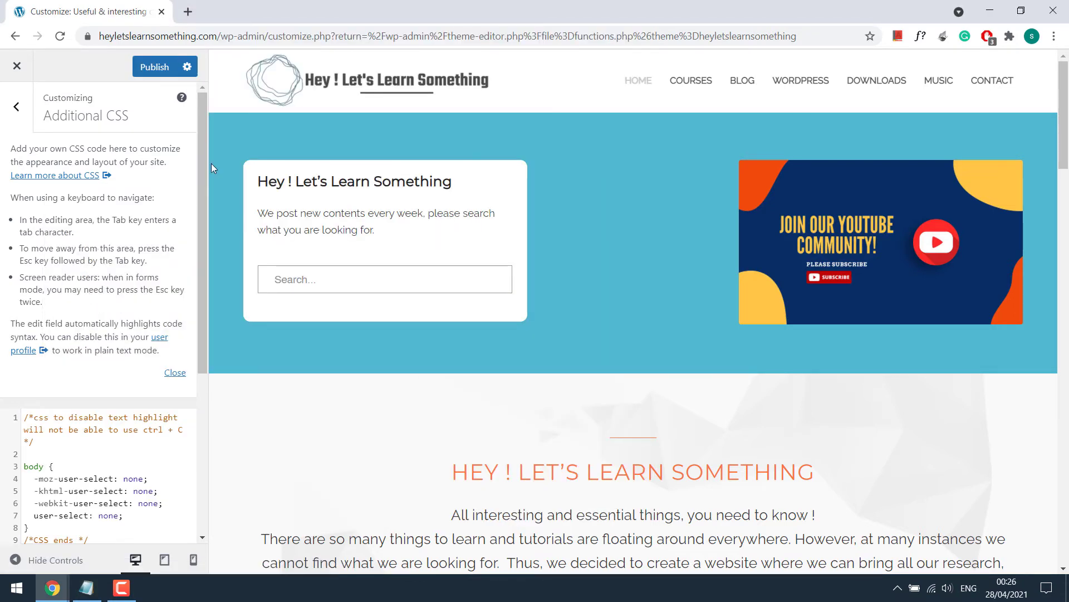
{"action": "left_click", "coordinate": [164, 66]}
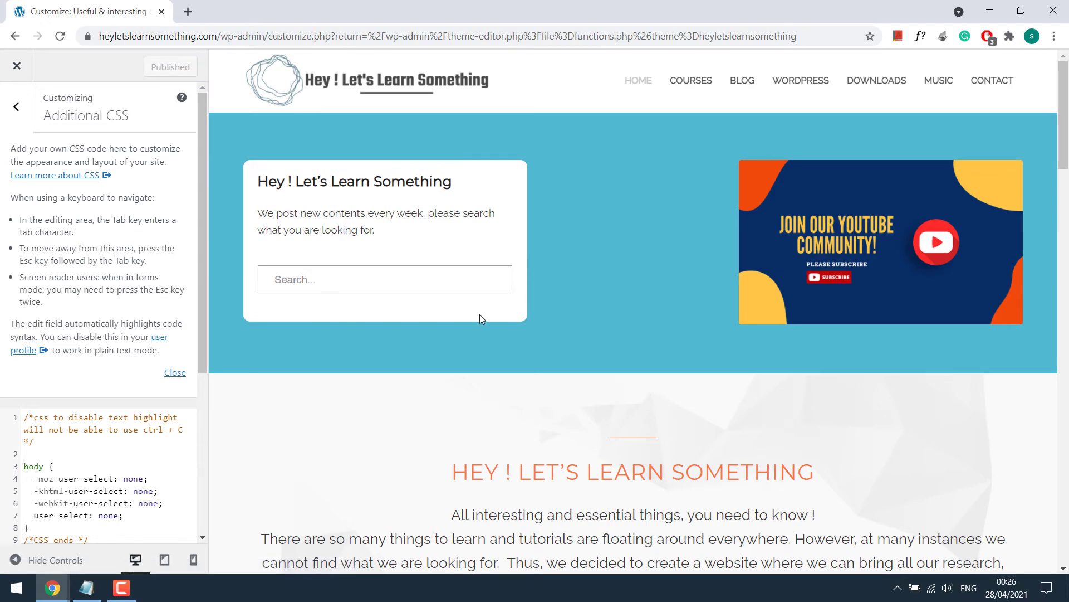
Step: Dismiss the subscribe popup and notification prompt, then reload the live homepage in incognito
{"action": "mouse_move", "coordinate": [66, 579]}
{"action": "left_click", "coordinate": [206, 520]}
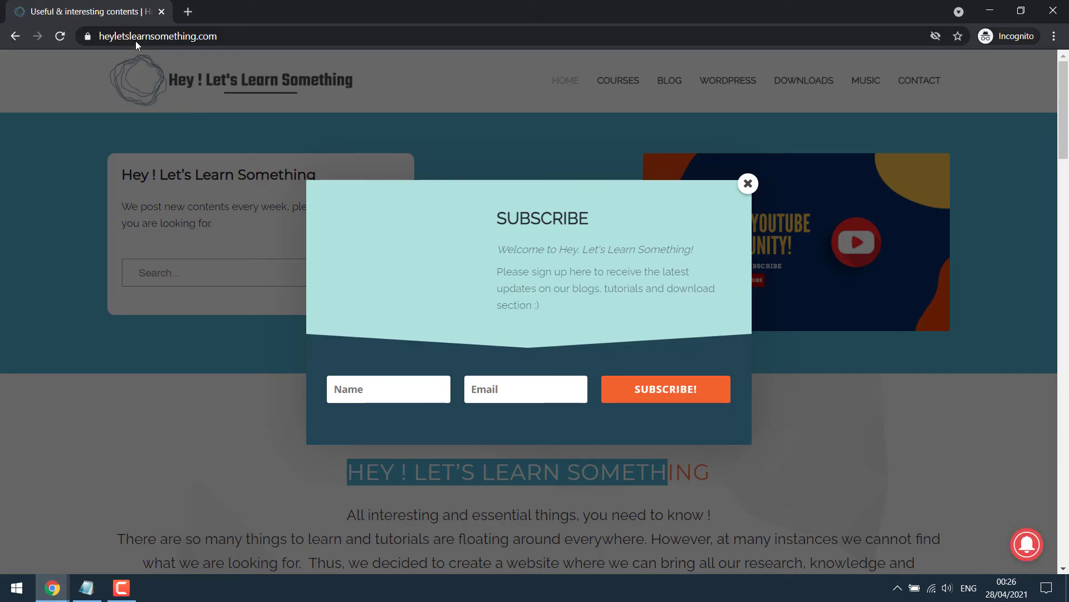
{"action": "left_click", "coordinate": [748, 183]}
{"action": "left_click", "coordinate": [580, 140]}
{"action": "left_click", "coordinate": [352, 36]}
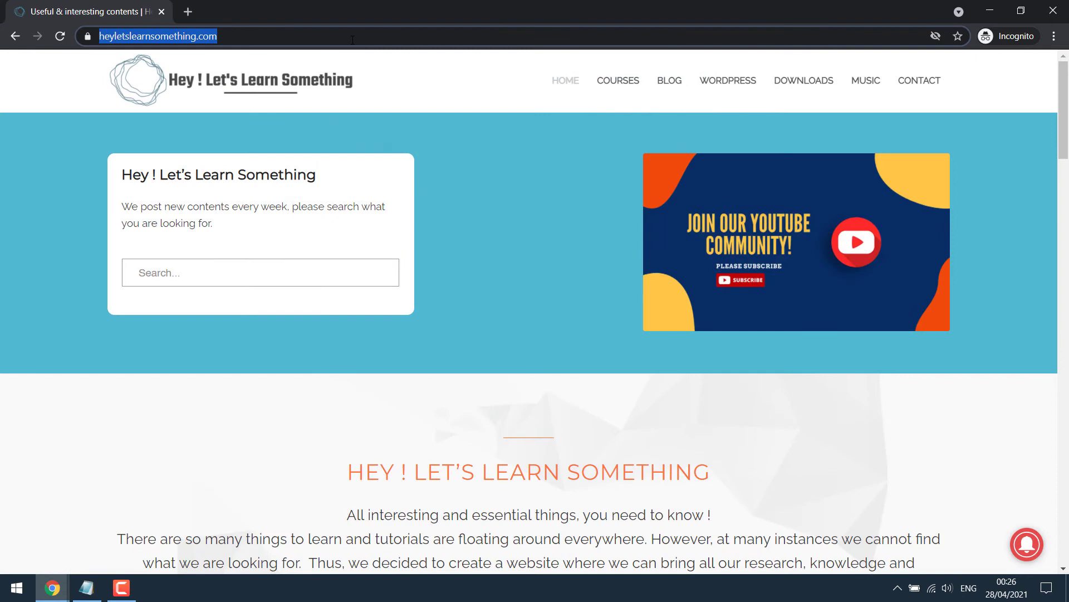
{"action": "key", "text": "Return"}
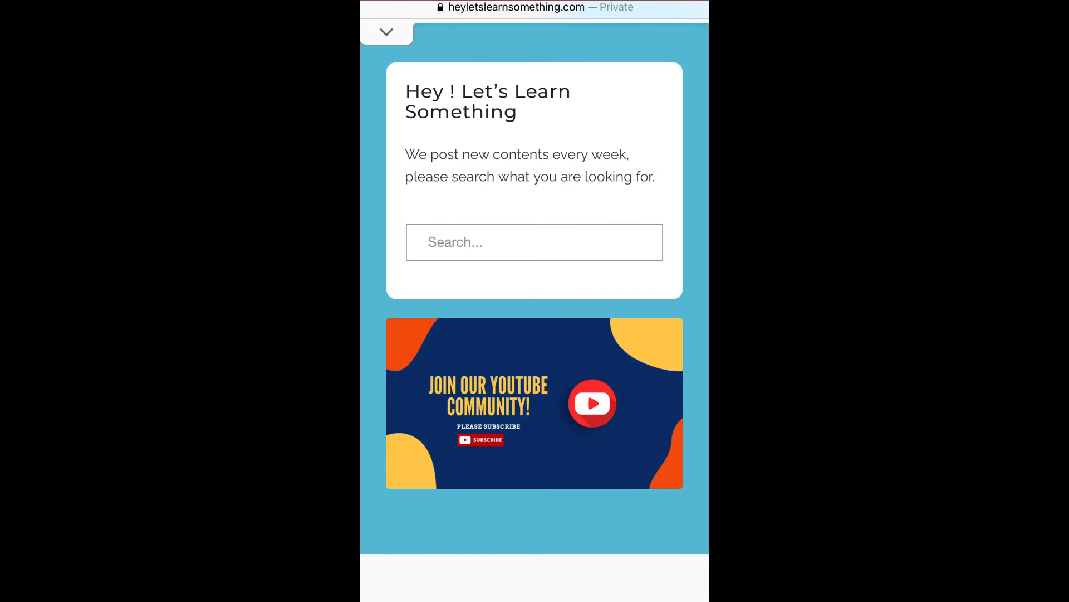
{"action": "right_click", "coordinate": [535, 403]}
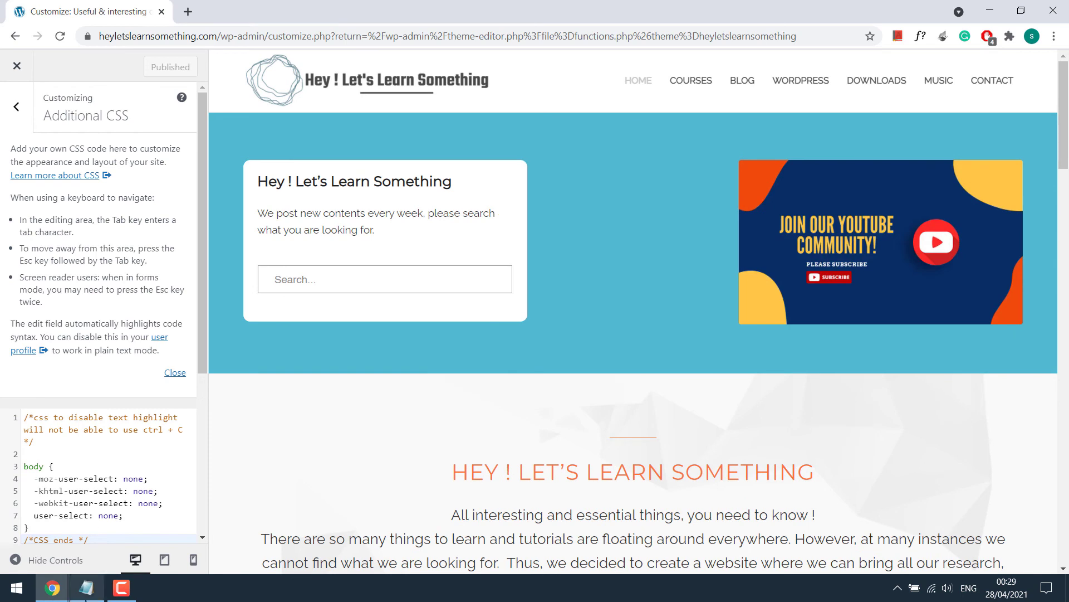
Step: Paste the img pointer-events: none CSS from Notepad after line 9 of Additional CSS and publish
{"action": "left_click", "coordinate": [88, 595]}
{"action": "left_click_drag", "start_coordinate": [268, 124], "coordinate": [190, 49]}
{"action": "right_click", "coordinate": [201, 51]}
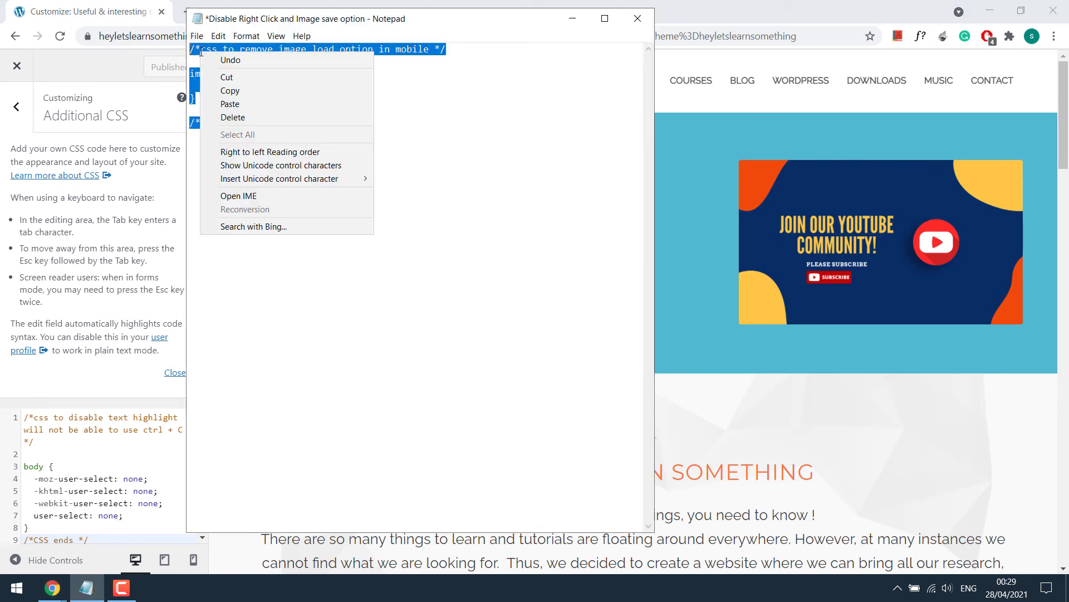
{"action": "left_click", "coordinate": [230, 91]}
{"action": "left_click", "coordinate": [167, 179]}
{"action": "scroll", "coordinate": [148, 357], "scroll_direction": "down", "scroll_amount": 5}
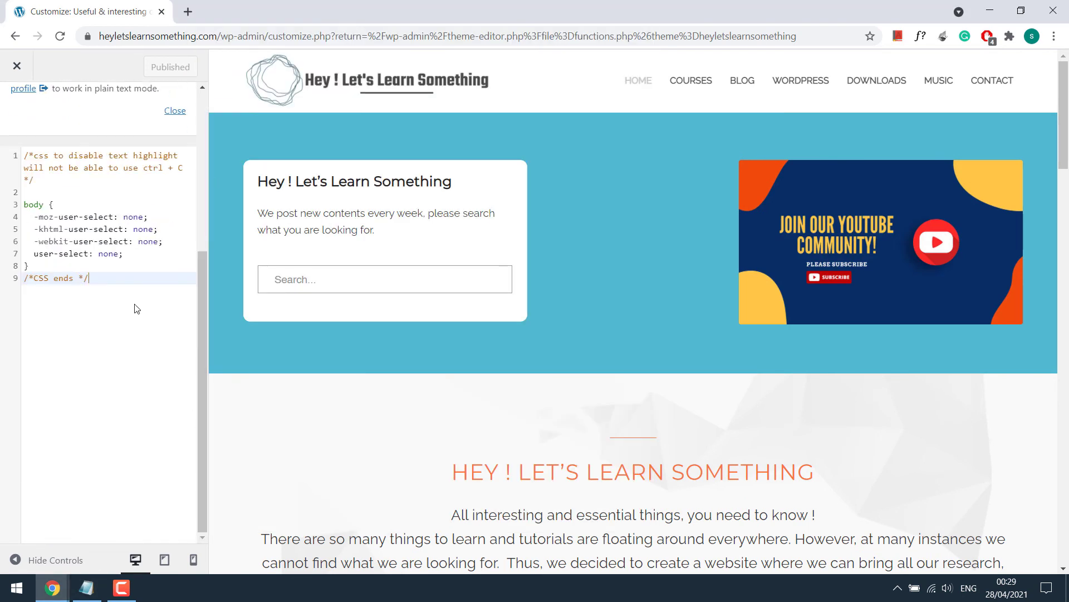
{"action": "key", "text": "Return"}
{"action": "key", "text": "ctrl+v"}
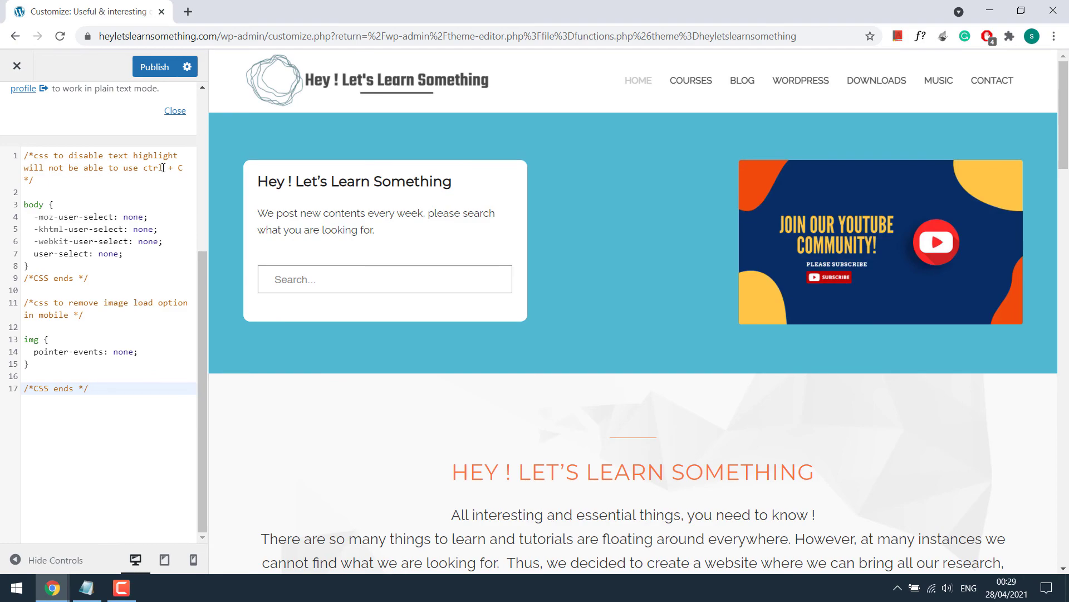
{"action": "left_click", "coordinate": [160, 68]}
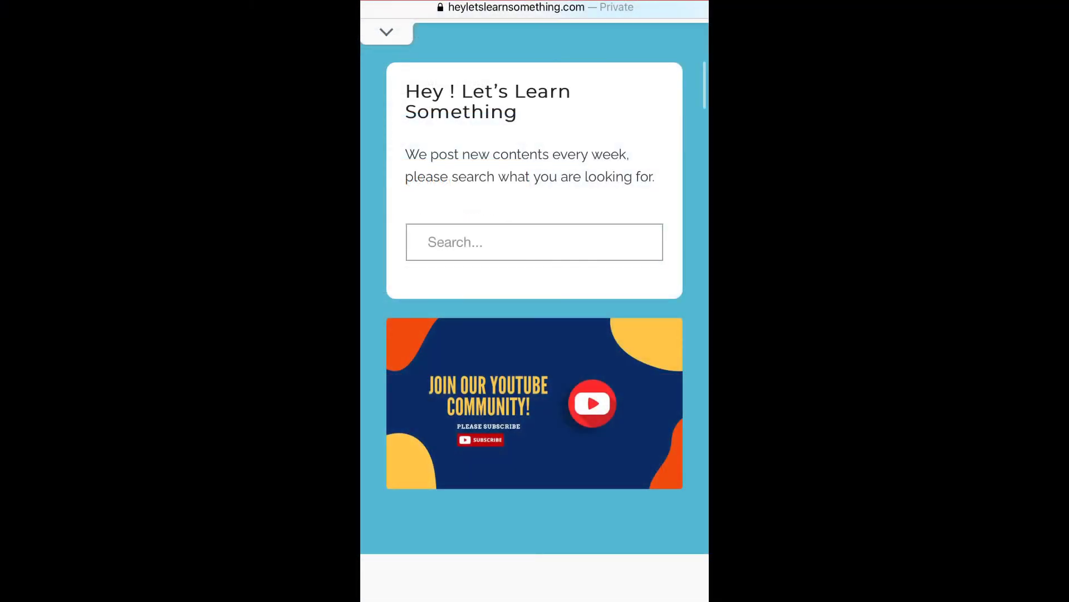
Step: Reload the homepage in Safari on the iPhone and scroll to the 'Join our YouTube Community!' banner
{"action": "scroll", "coordinate": [534, 301], "scroll_direction": "up", "scroll_amount": 3}
{"action": "left_click", "coordinate": [683, 24]}
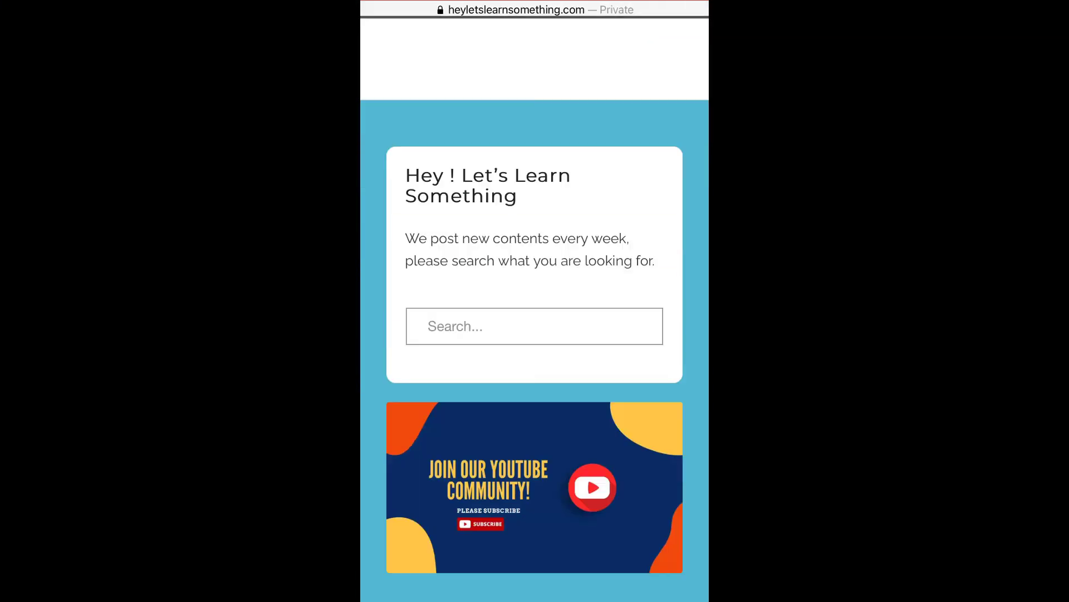
{"action": "scroll", "coordinate": [535, 301], "scroll_direction": "down", "scroll_amount": 2}
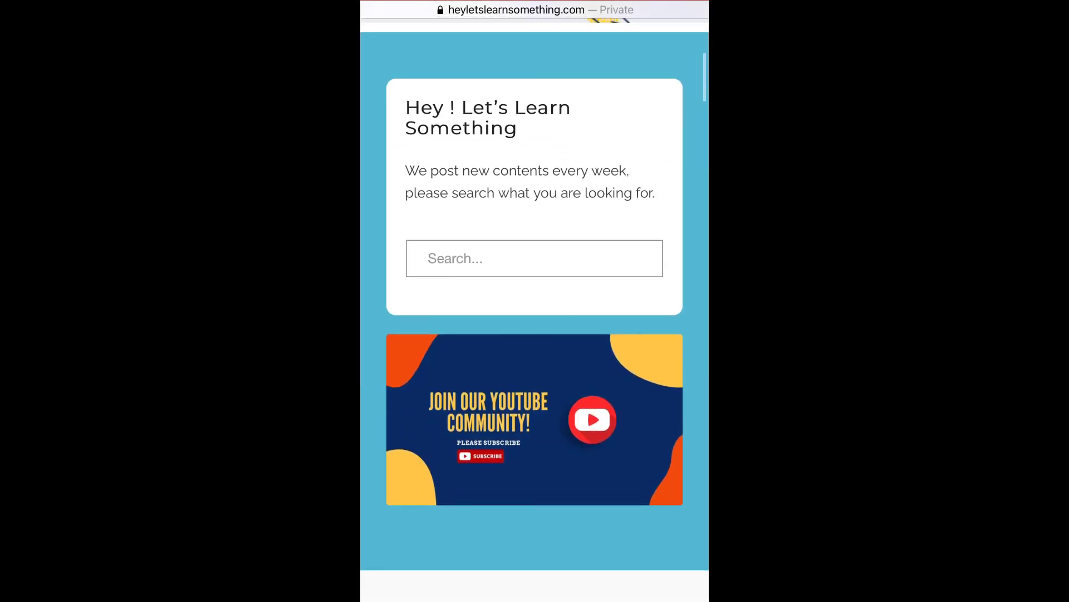